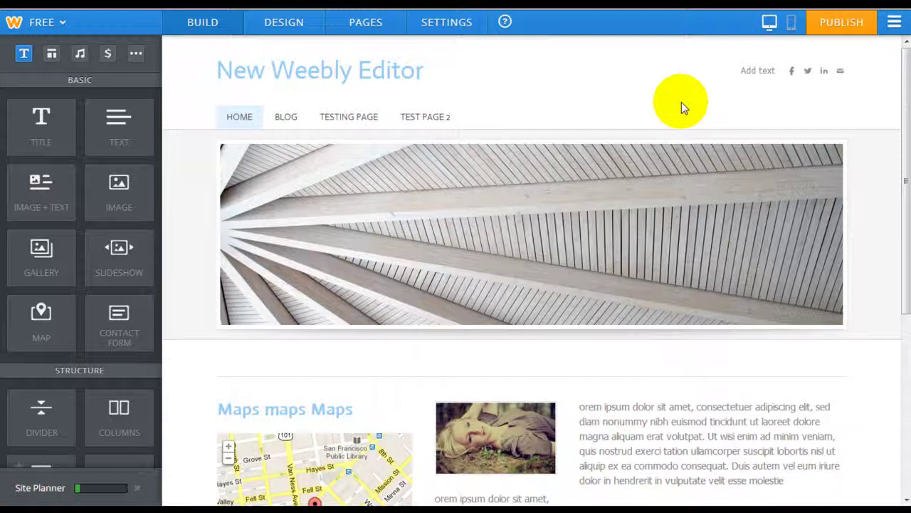
Step: Switch to mobile view and preview the site with the header and map in an iPhone mock-up
click(793, 26)
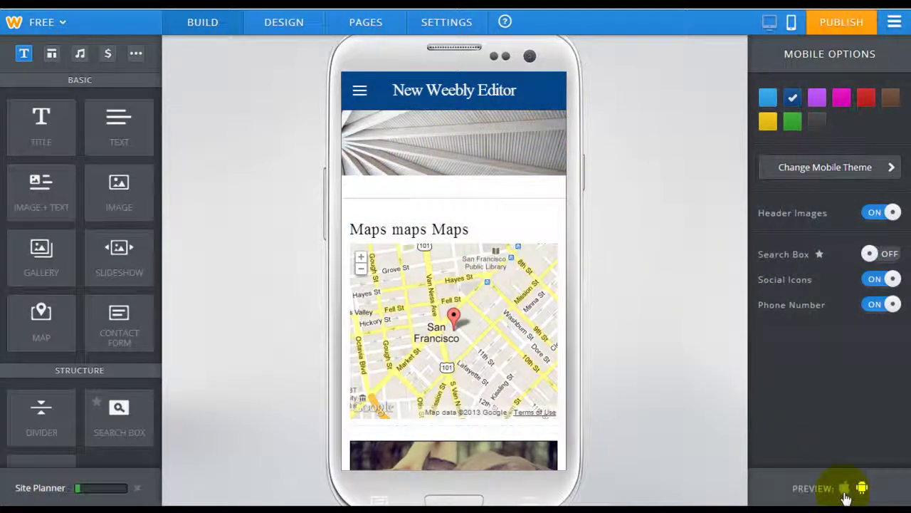
click(844, 490)
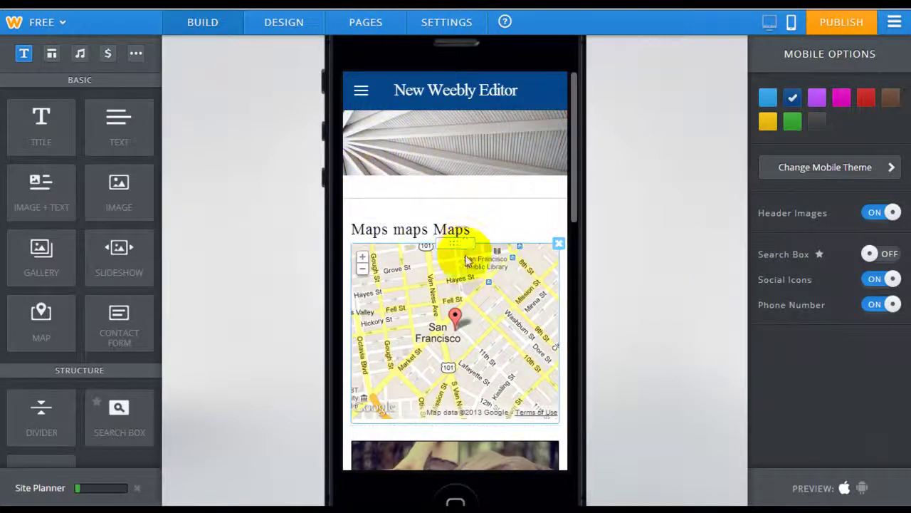
scroll(453, 241, down, 8)
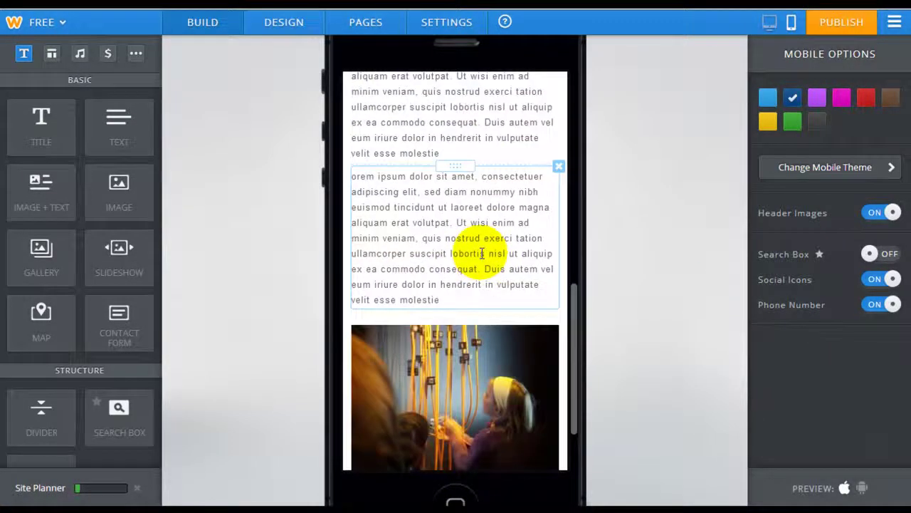
scroll(483, 254, down, 2)
scroll(483, 254, up, 10)
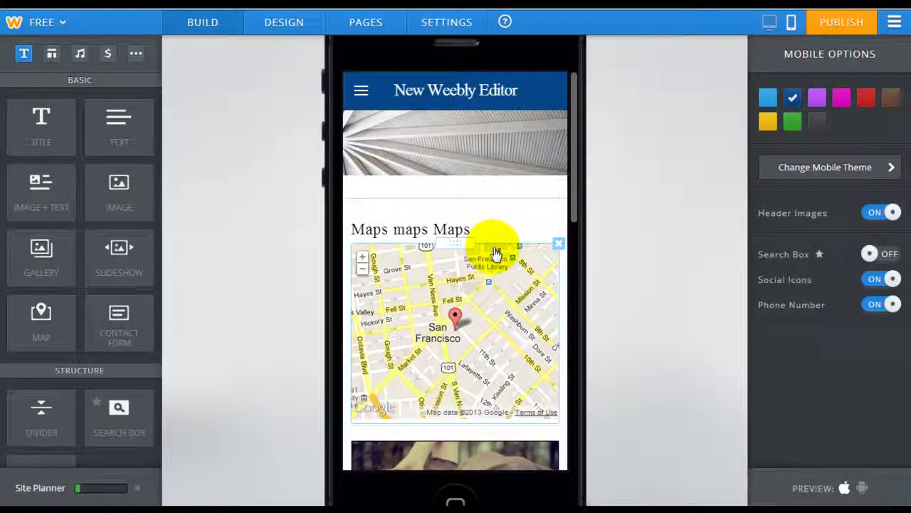
Step: Return to desktop view and look over the home page's header image and map section
click(767, 27)
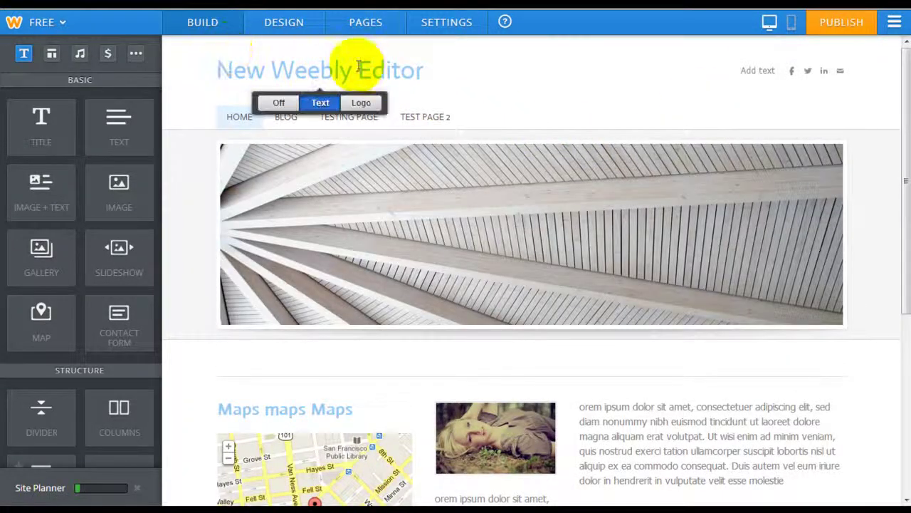
scroll(875, 360, down, 4)
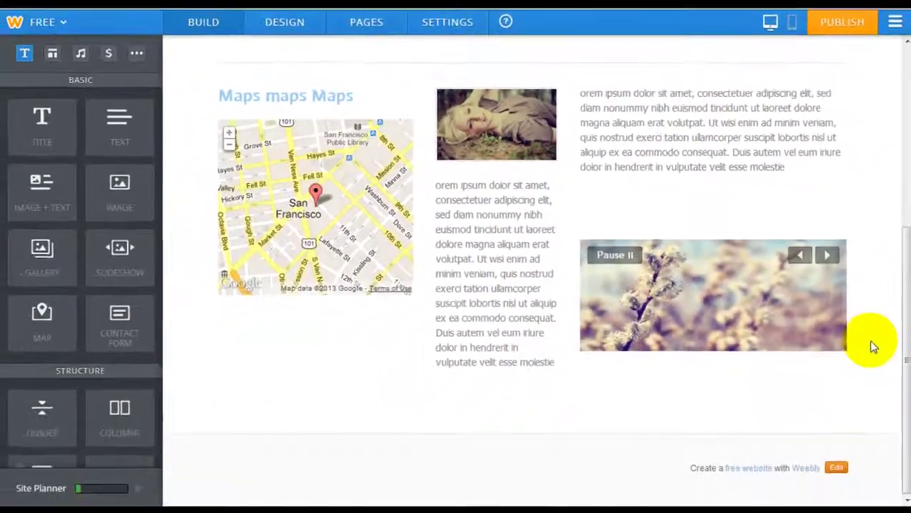
scroll(875, 347, up, 5)
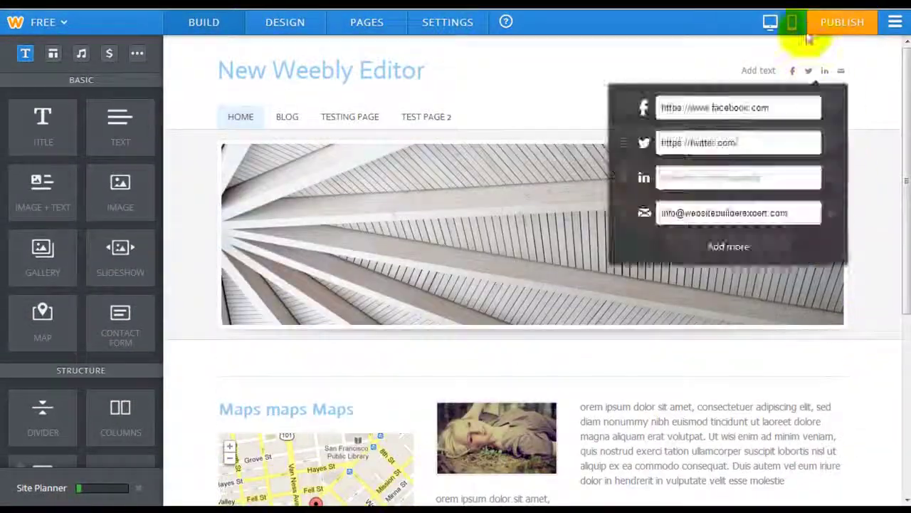
Step: In mobile view, expand TEST PAGE 2's subpages in the navigation panel, then close it
click(796, 23)
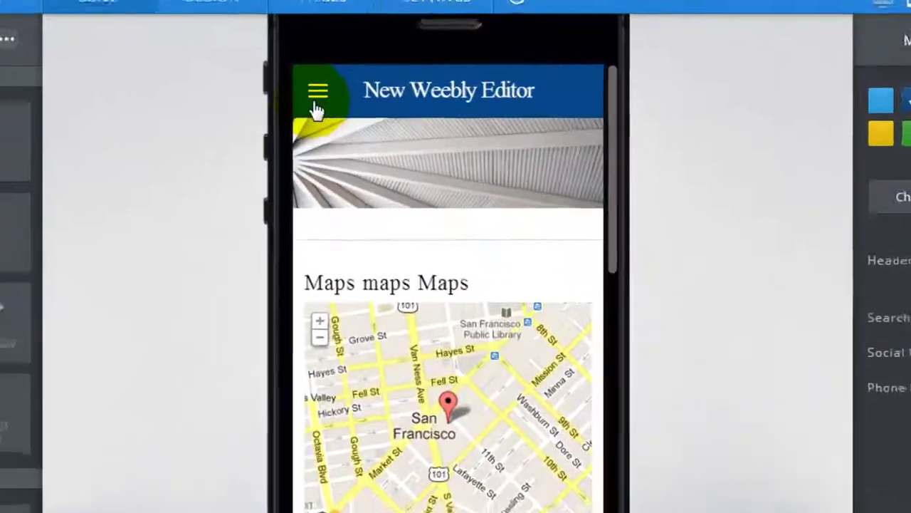
click(317, 106)
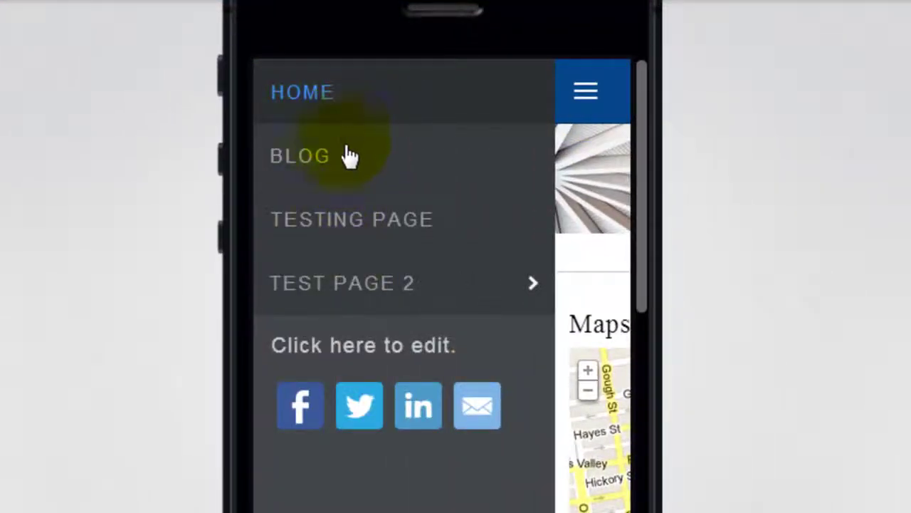
click(534, 286)
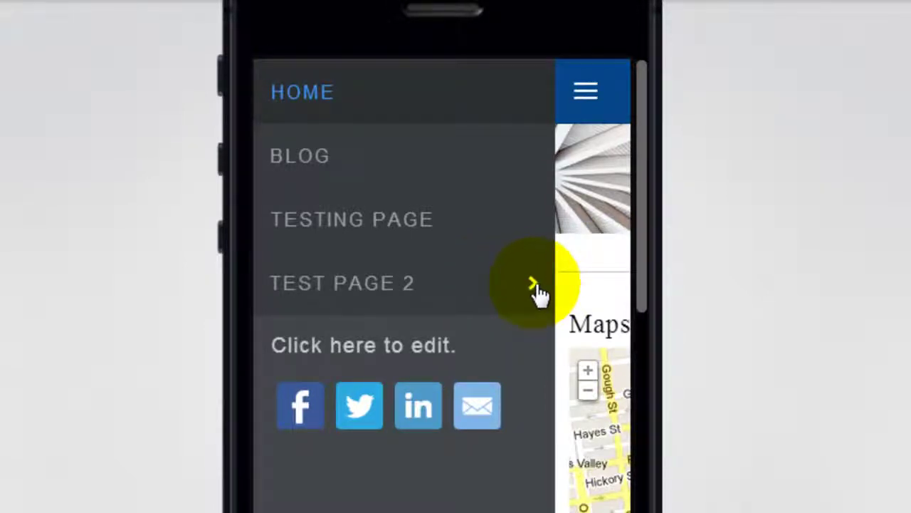
click(584, 91)
mouse_move(515, 217)
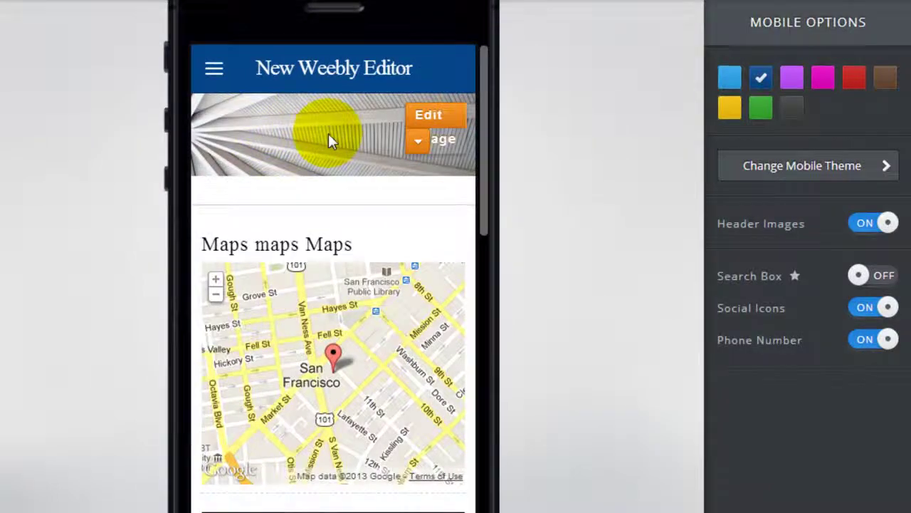
scroll(350, 271, down, 6)
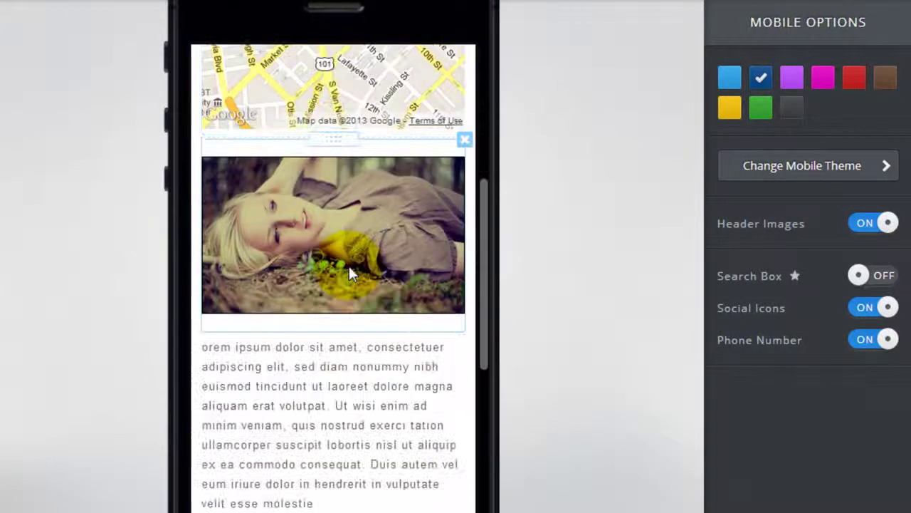
scroll(355, 272, down, 10)
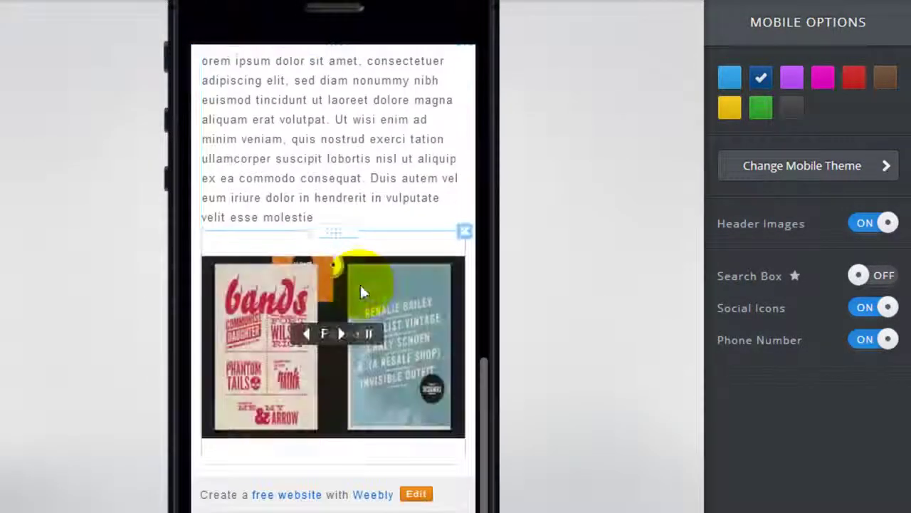
scroll(397, 319, up, 10)
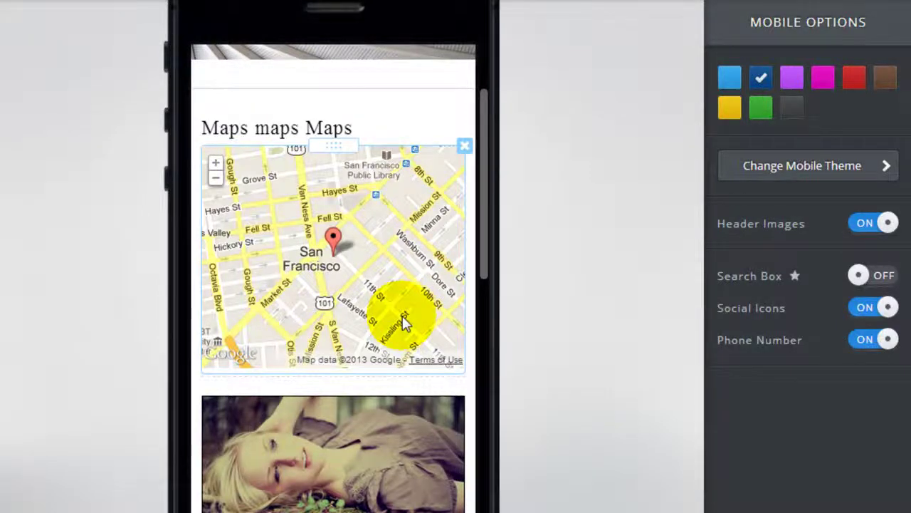
scroll(403, 318, up, 3)
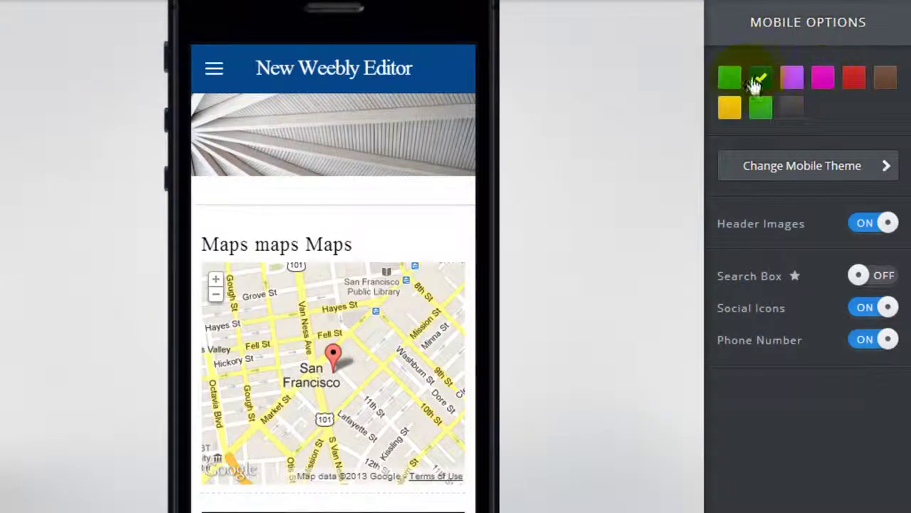
Step: Apply the red colour scheme to the mobile site
click(852, 84)
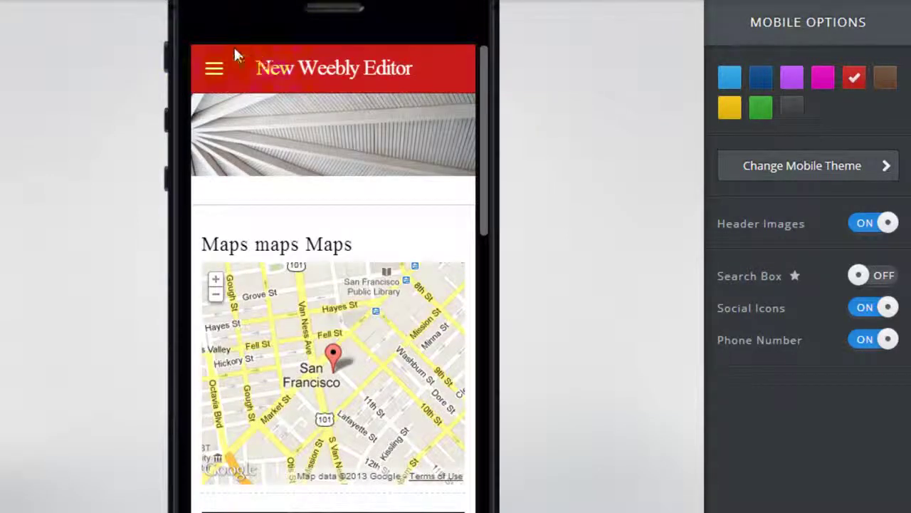
scroll(383, 242, down, 5)
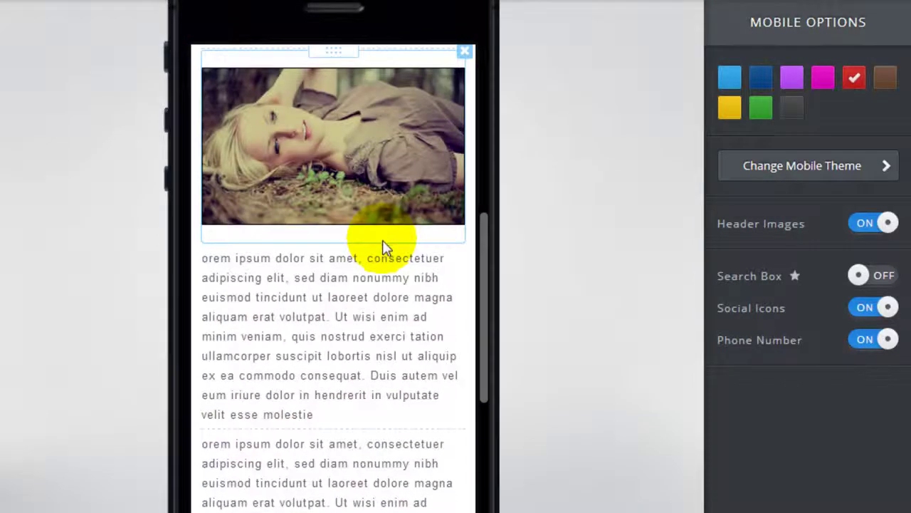
scroll(427, 243, up, 5)
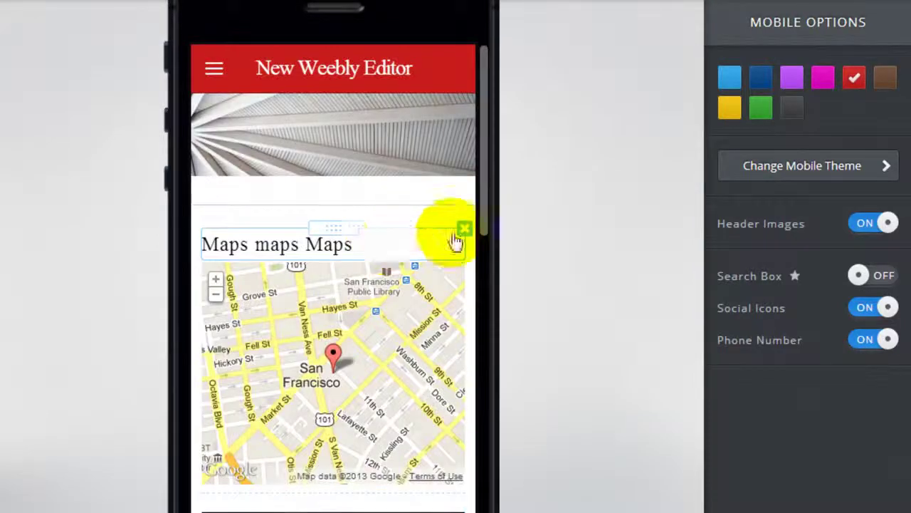
Step: Browse the mobile theme list, including Legacy, Papermill and Taste
click(791, 171)
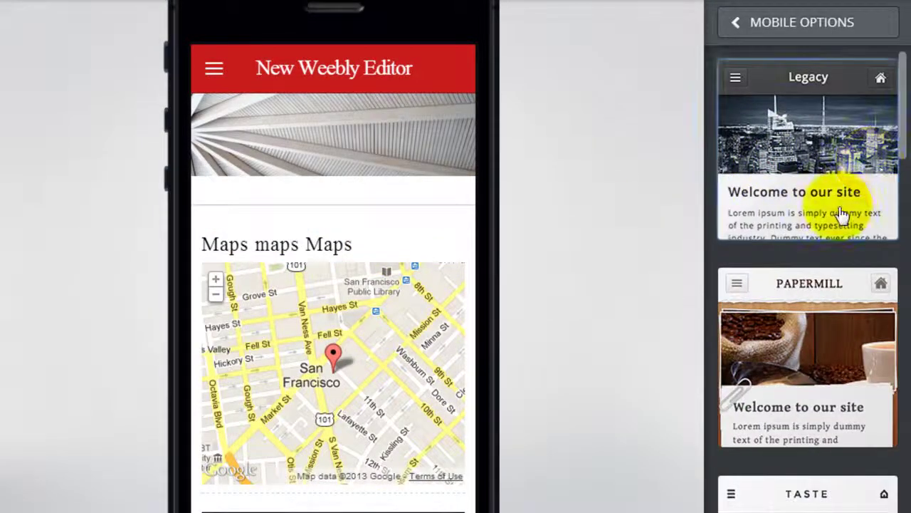
scroll(846, 218, down, 5)
scroll(847, 221, down, 10)
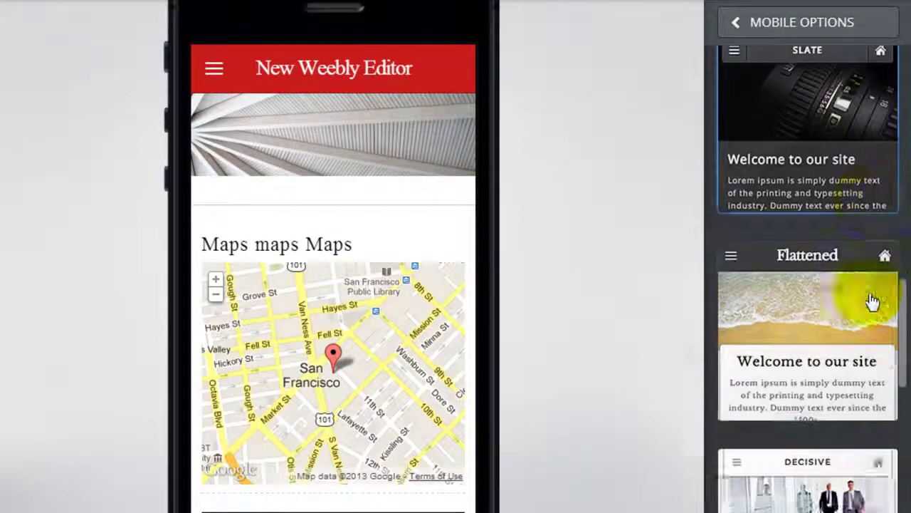
scroll(854, 349, down, 3)
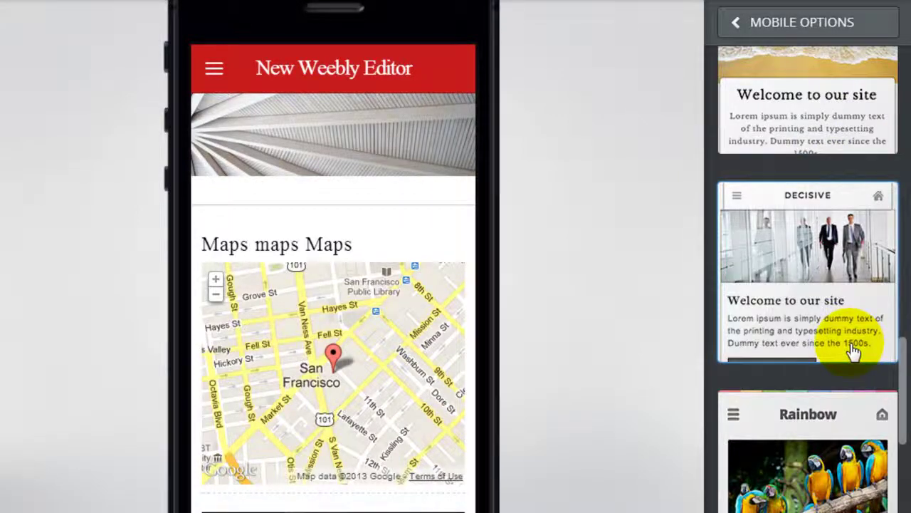
scroll(853, 350, up, 9)
scroll(851, 347, up, 8)
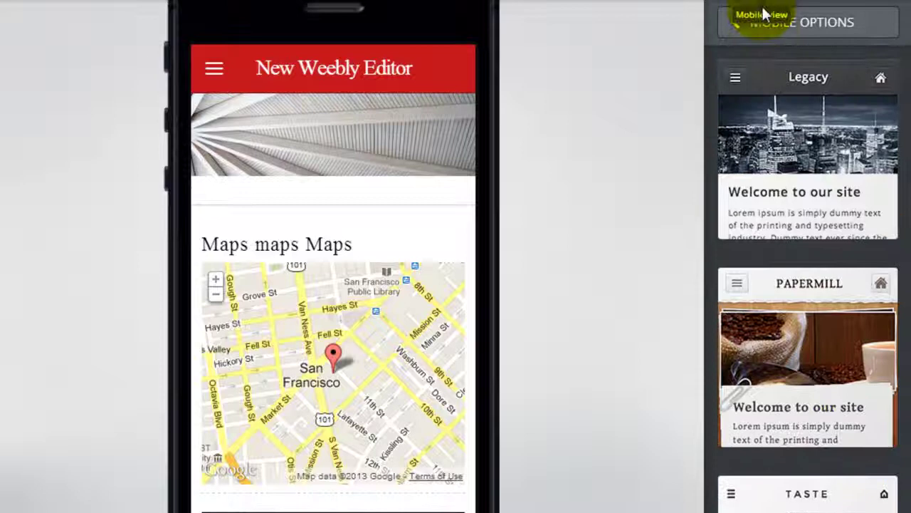
Step: In Mobile Options, turn Header Images off and back on so the header photo shows
click(796, 29)
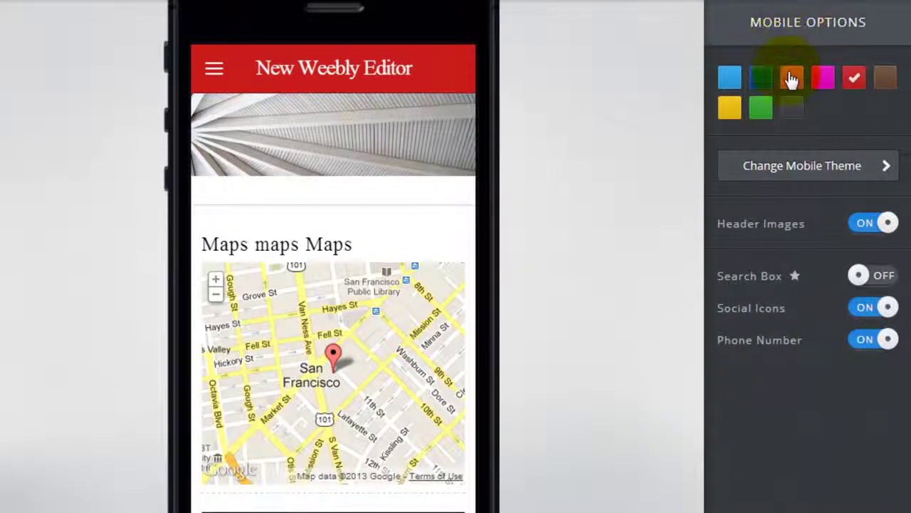
click(864, 232)
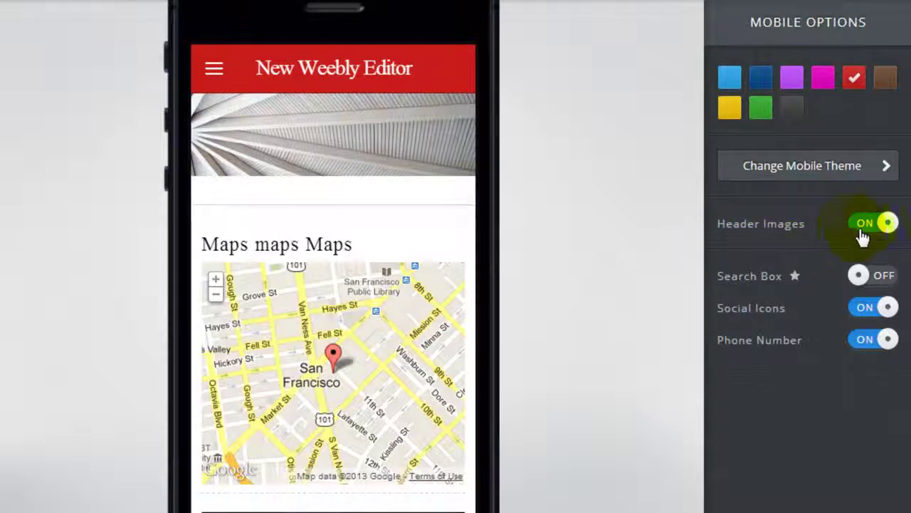
click(868, 227)
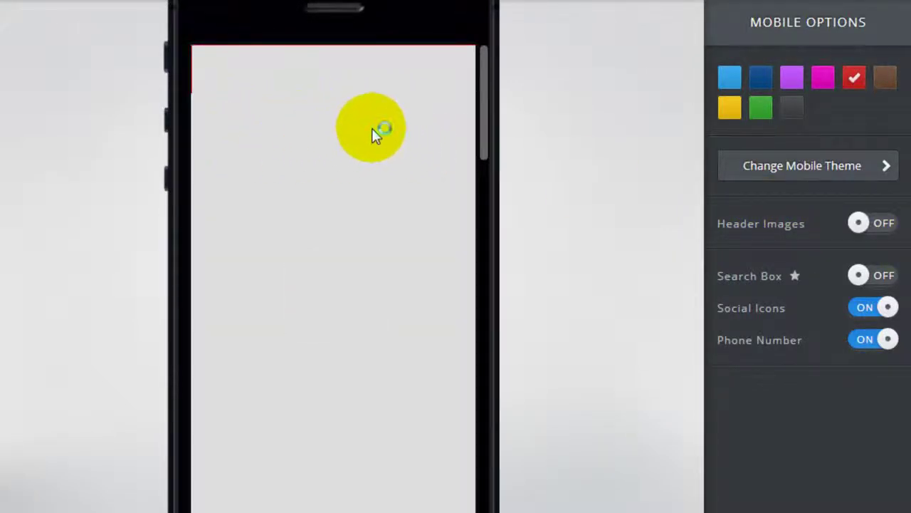
click(887, 227)
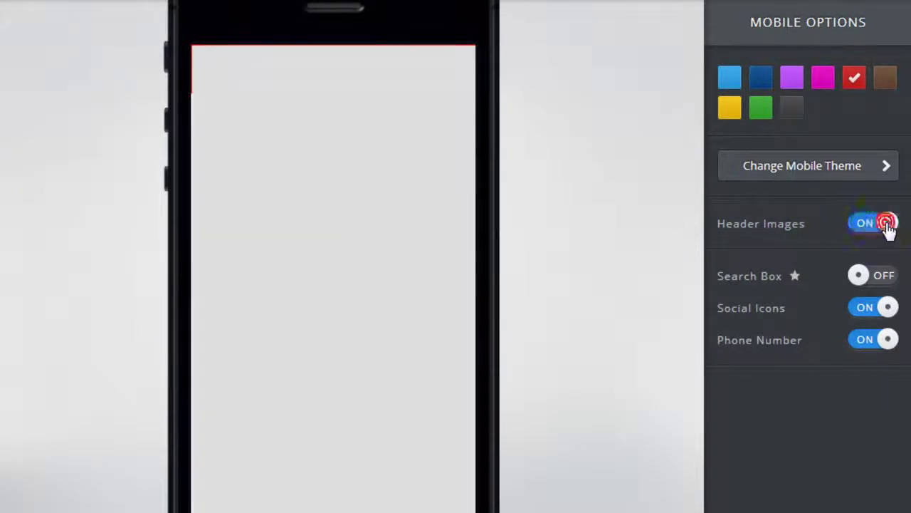
click(859, 274)
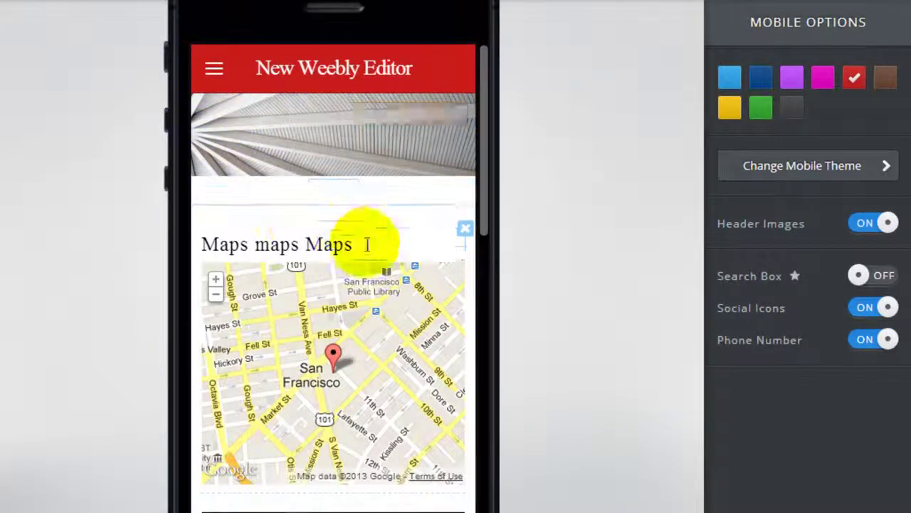
click(215, 74)
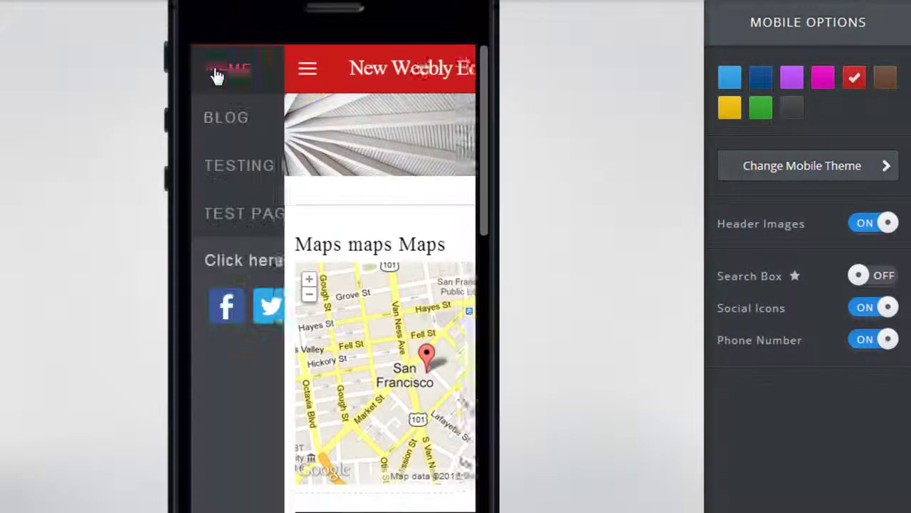
click(242, 309)
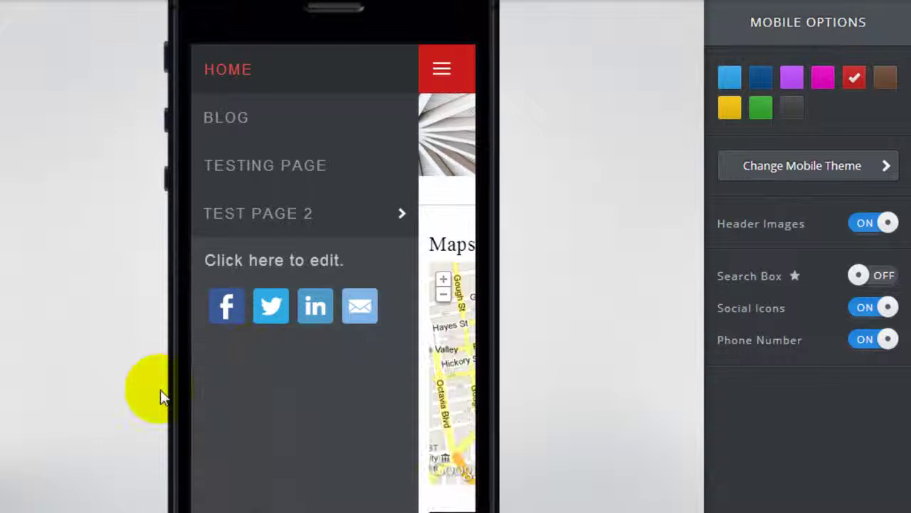
click(449, 75)
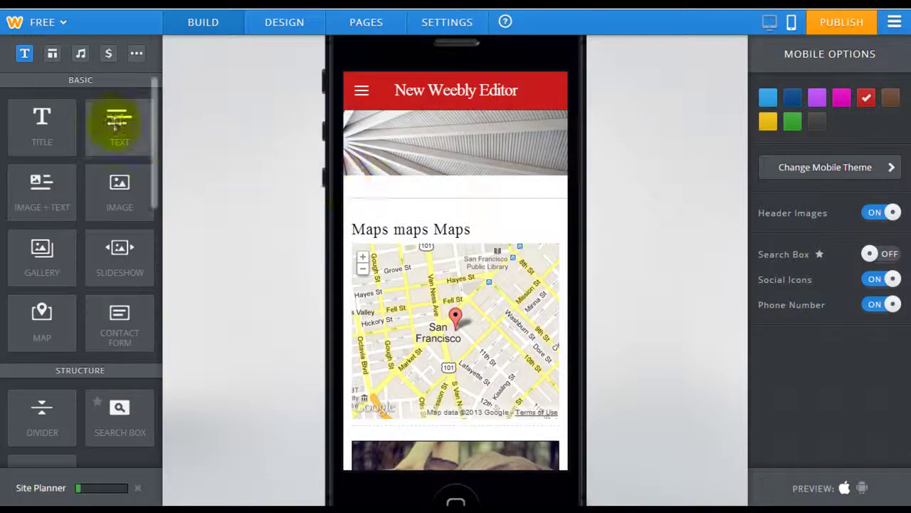
Step: Add a Title block below the header image, then delete it again
scroll(495, 306, down, 5)
scroll(495, 306, up, 5)
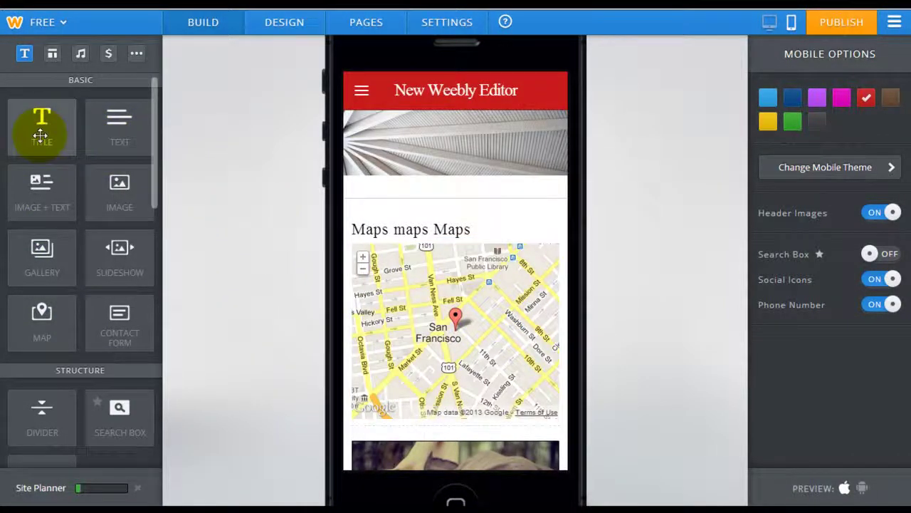
drag(38, 134, 448, 234)
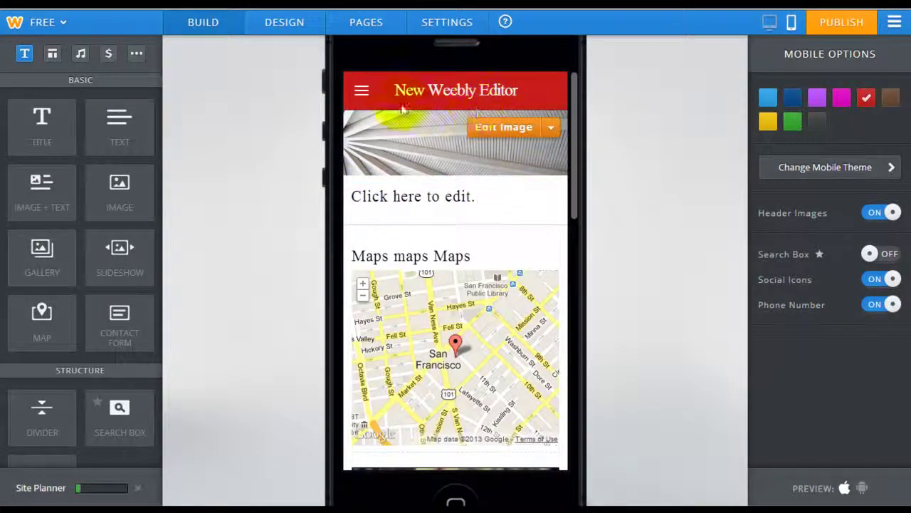
click(560, 185)
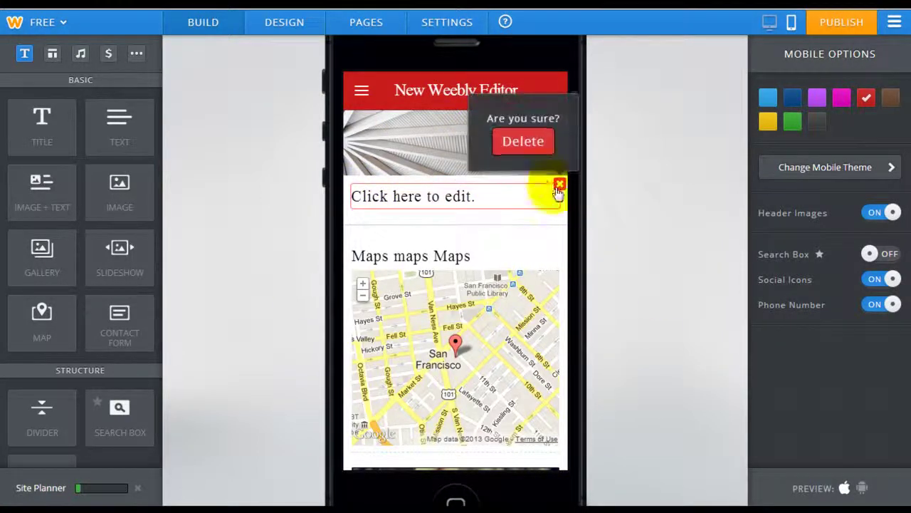
click(523, 142)
Step: Move the photo above the map, leaving the Maps maps Maps title below it
scroll(523, 365, down, 3)
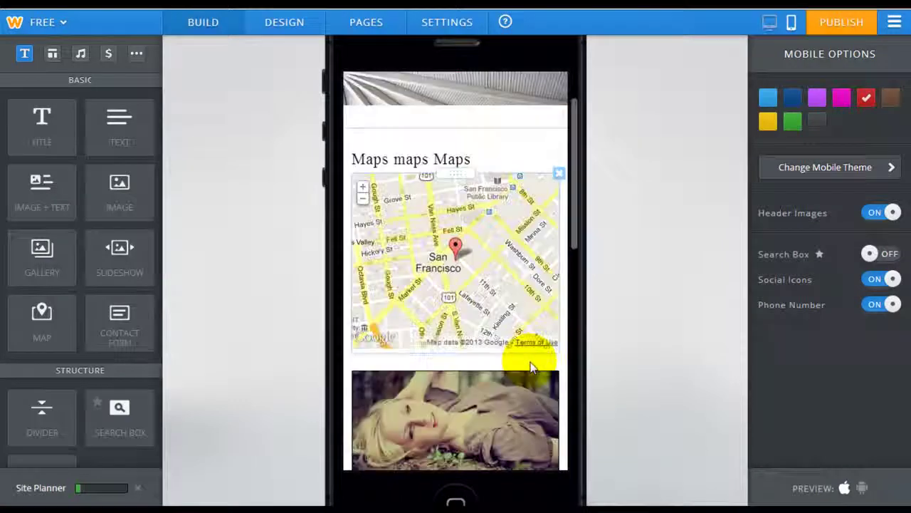
scroll(530, 362, up, 2)
scroll(527, 360, down, 3)
scroll(527, 360, up, 2)
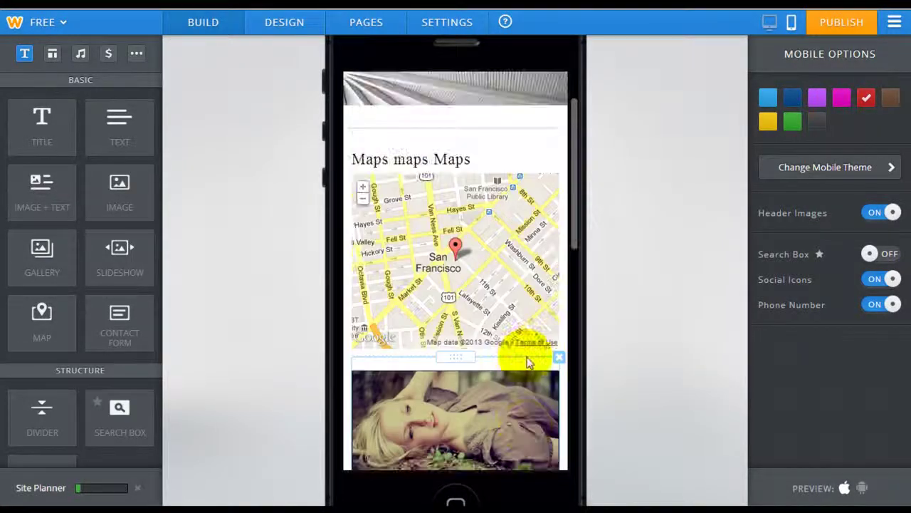
scroll(527, 359, down, 2)
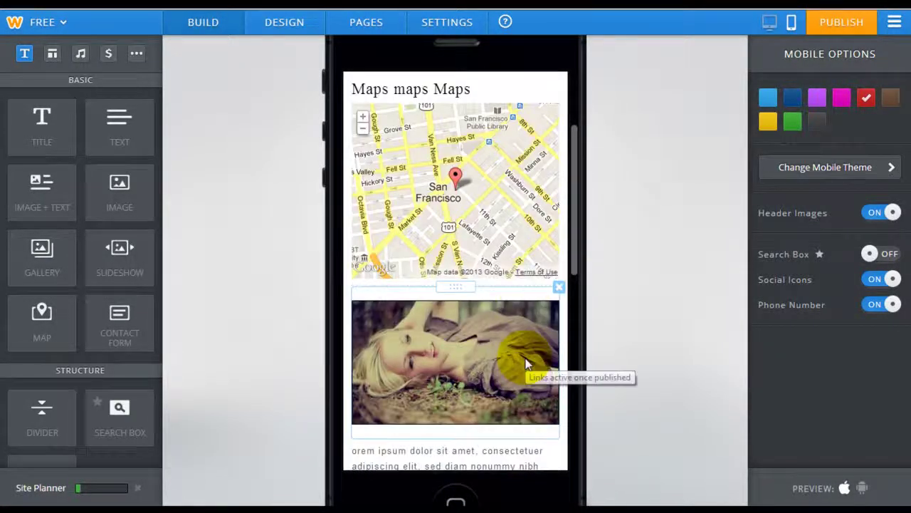
scroll(526, 362, up, 2)
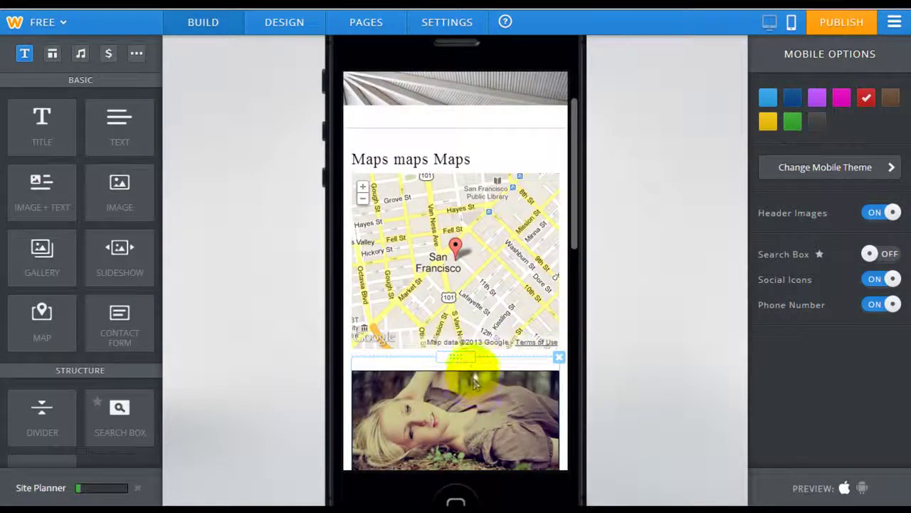
drag(453, 360, 472, 418)
scroll(455, 299, down, 2)
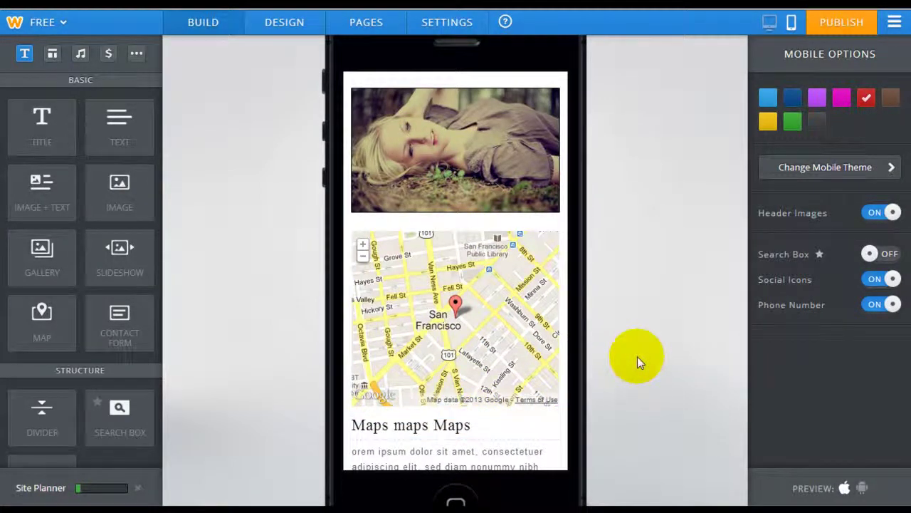
Step: Check in desktop view that the portrait photo sits between the header image and three-column map section
click(771, 23)
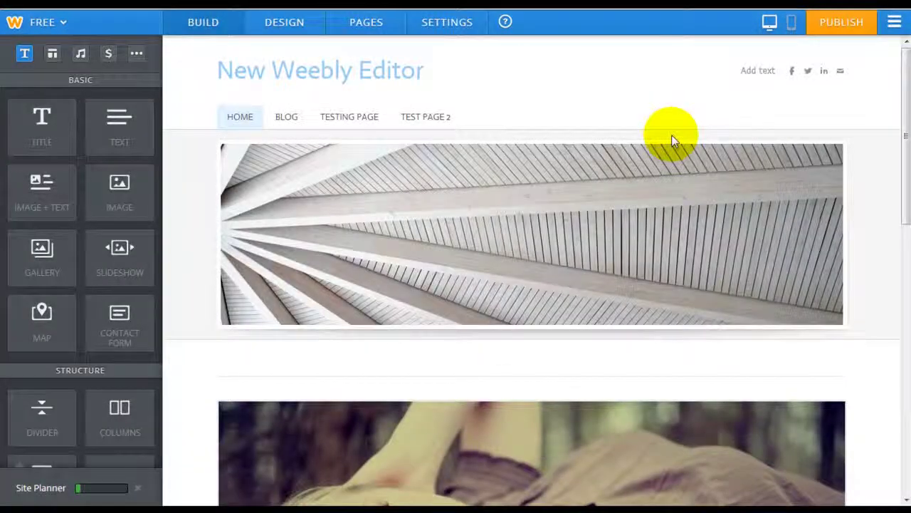
scroll(672, 134, down, 4)
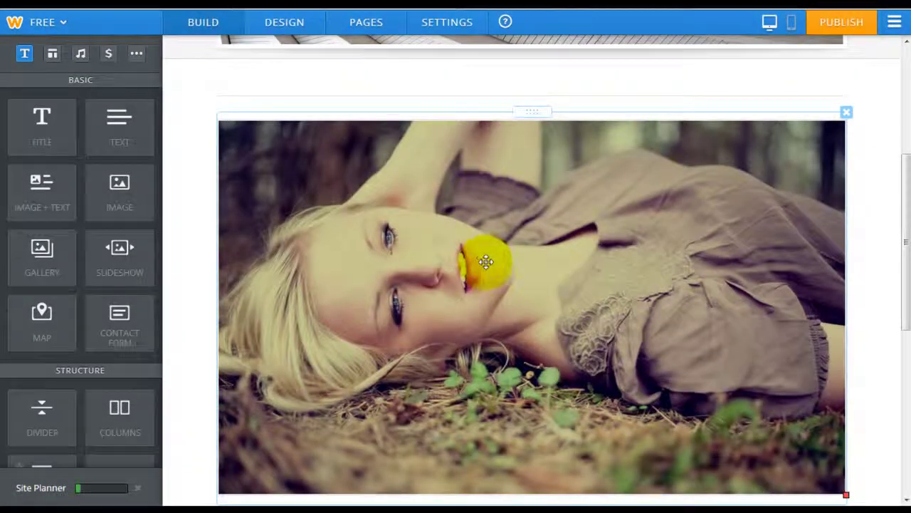
scroll(484, 260, down, 5)
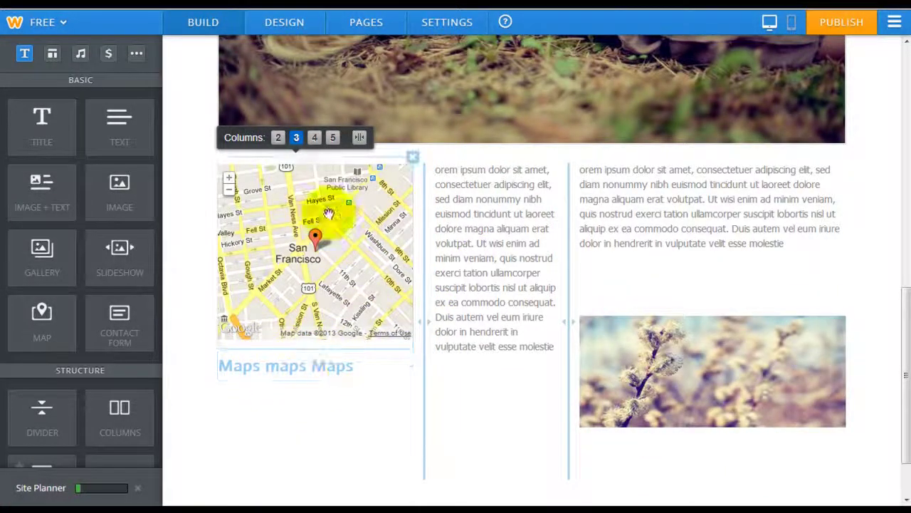
scroll(420, 230, up, 6)
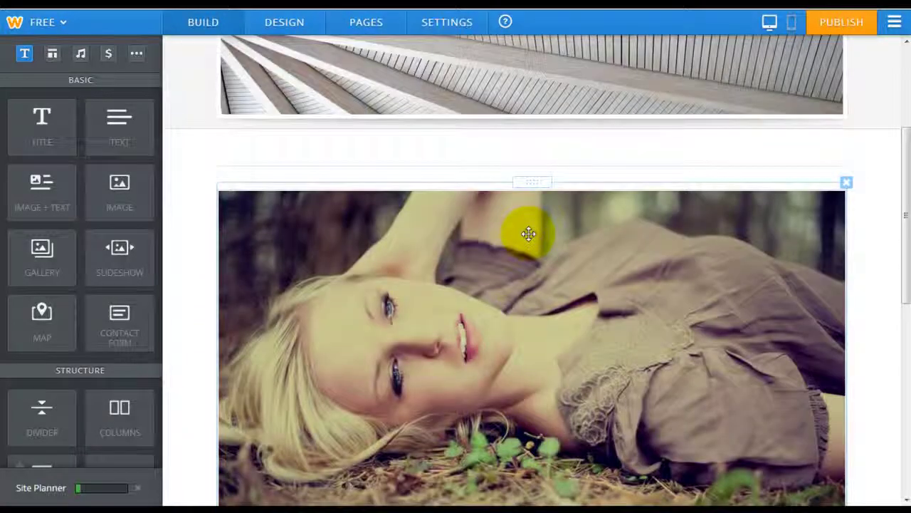
scroll(529, 233, down, 5)
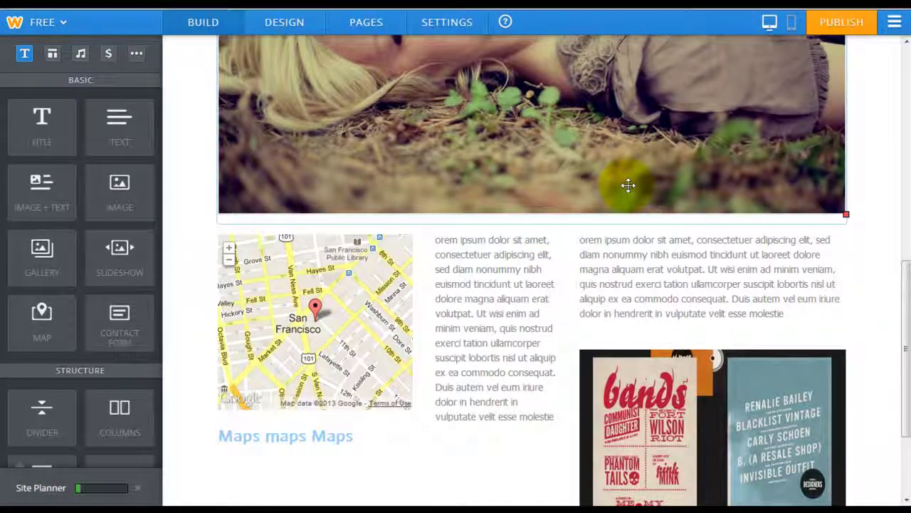
scroll(627, 186, up, 5)
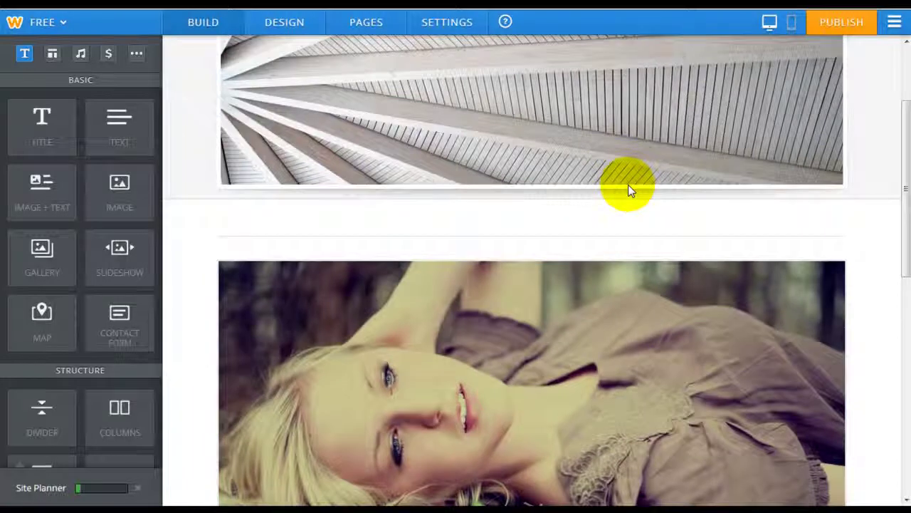
Step: Switch the editor back to the mobile layout
click(791, 22)
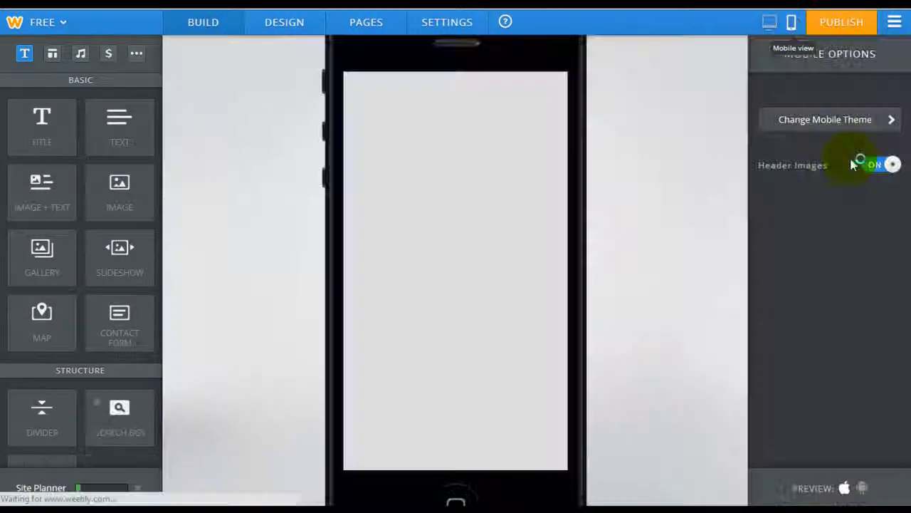